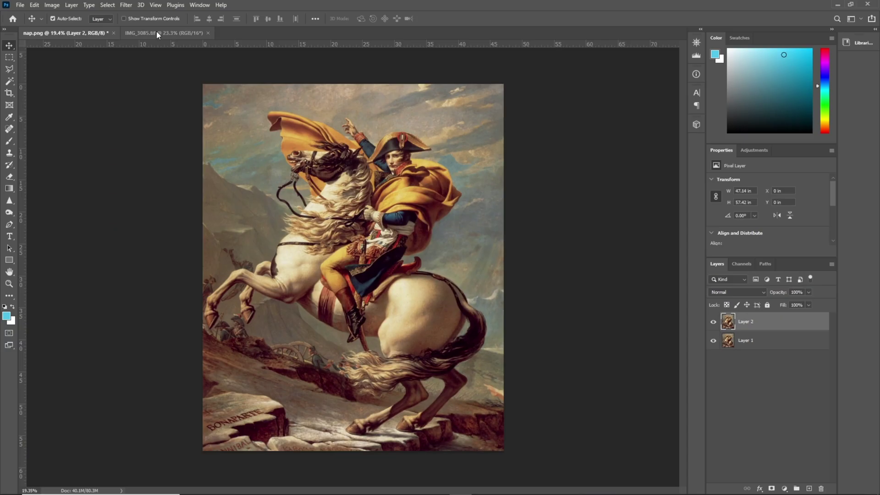
Outline the man's face in IMG_3085.tif from the eyebrows down to the beard with the Polygonal Lasso
left_click(137, 33)
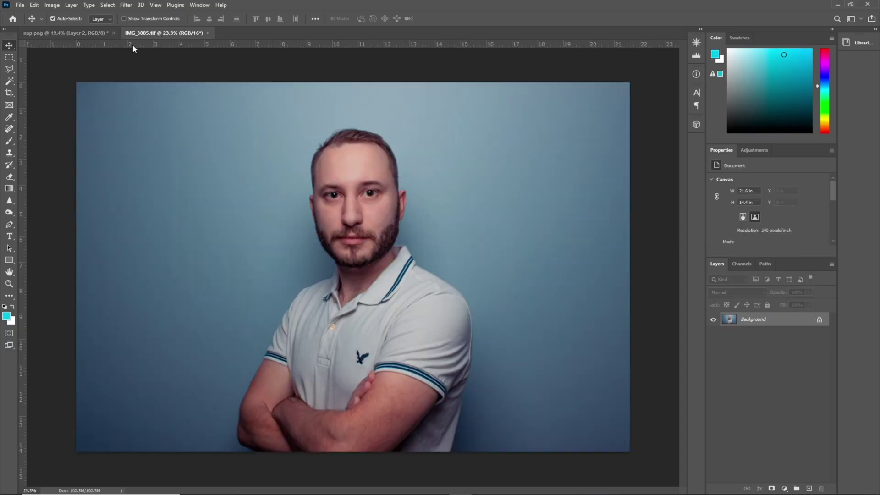
left_click(8, 71)
scroll(371, 159, "up", 4)
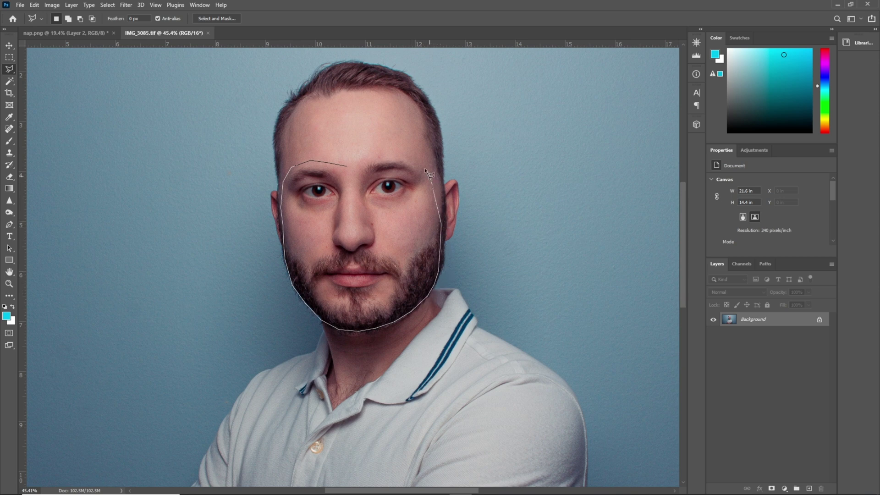
left_click(353, 165)
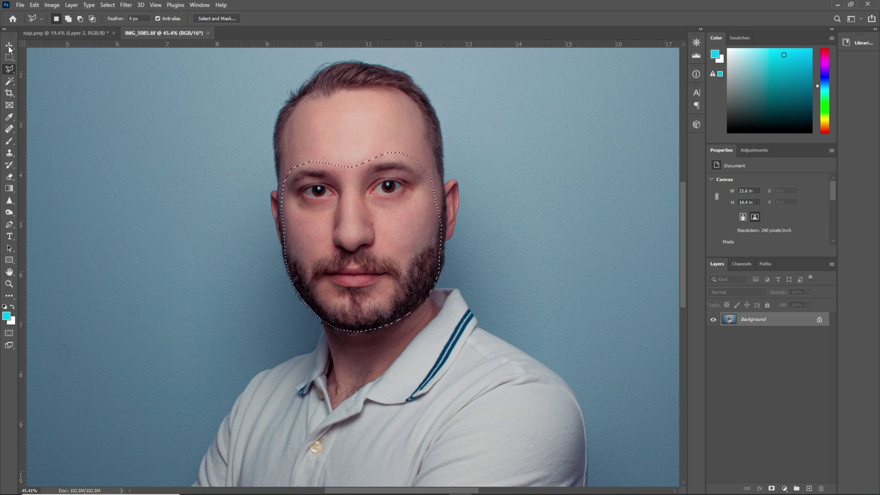
Copy the selected face and paste it into nap.png
key("v")
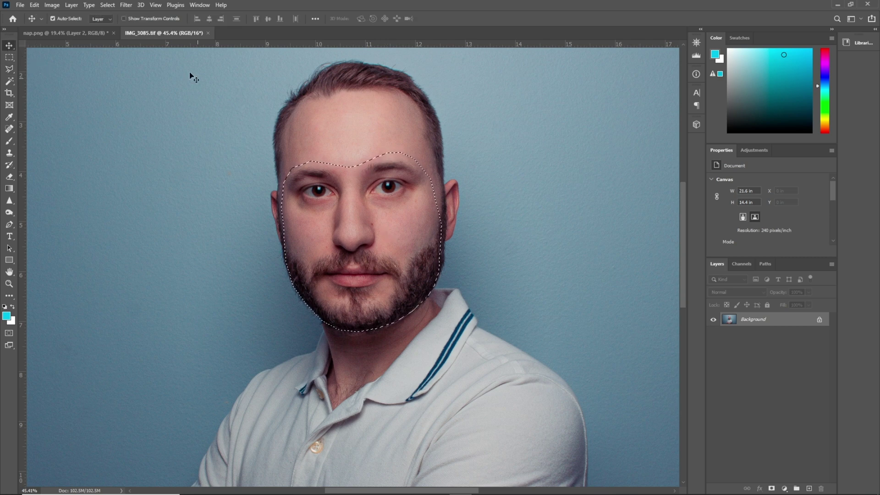
left_click(84, 31)
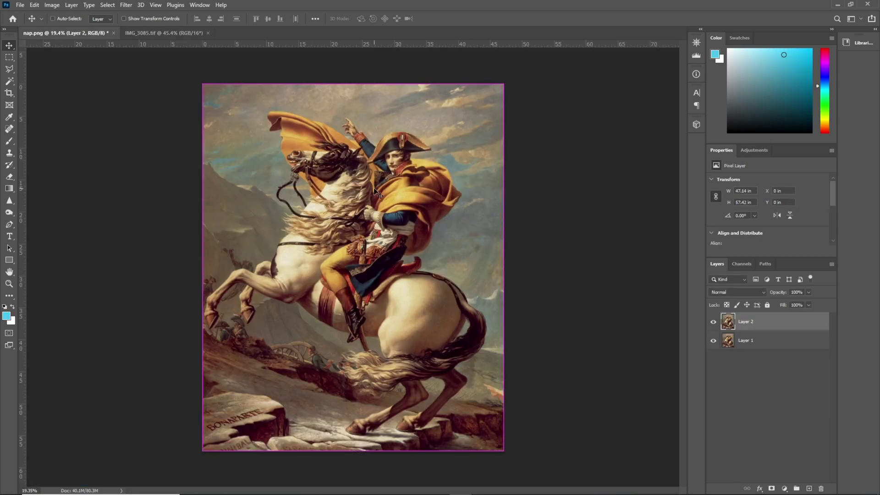
key("ctrl+v")
Scale the pasted face down to roughly the size of the rider's head and move it up to him
scroll(367, 234, "up", 4)
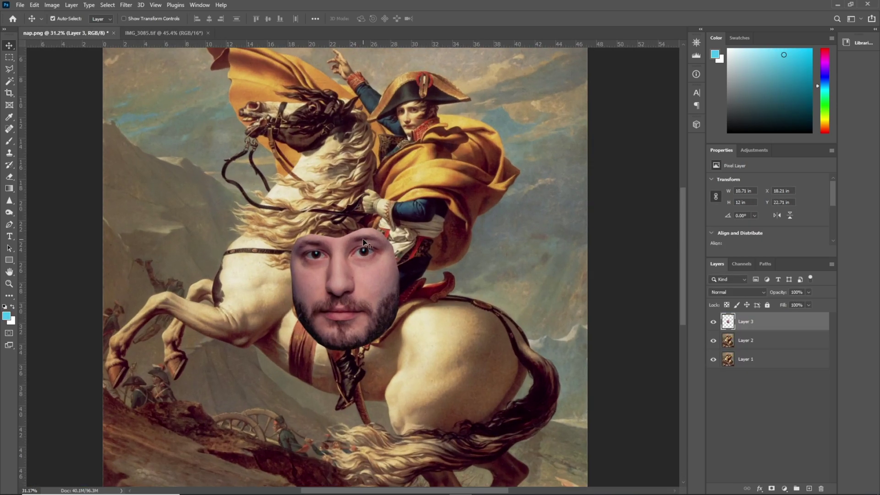
key("ctrl+t")
left_click_drag(400, 228, 355, 278)
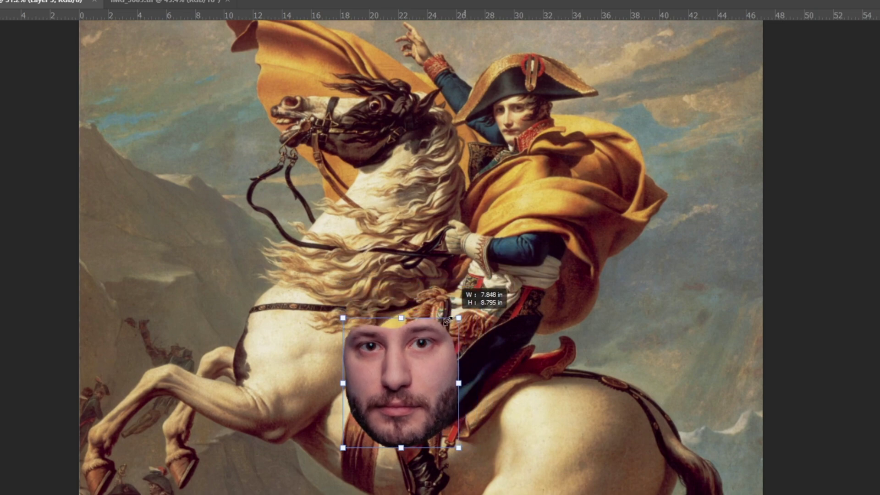
left_click_drag(398, 408, 530, 97)
scroll(530, 97, "up", 5)
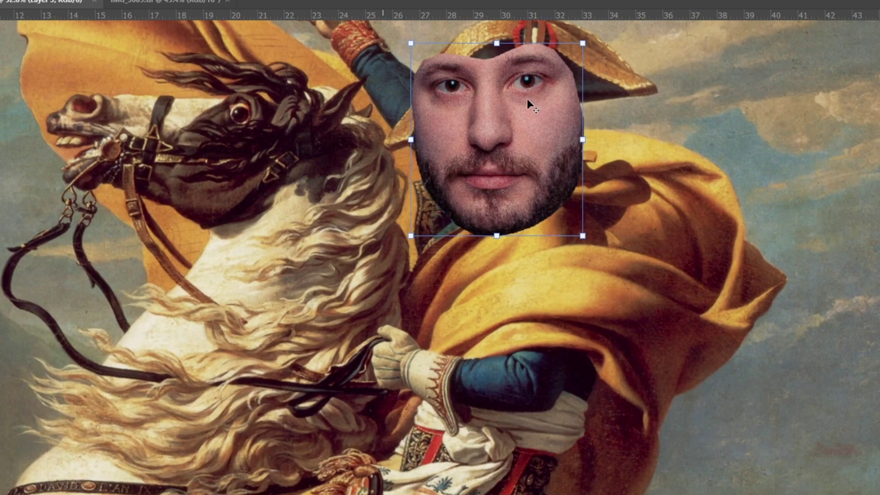
scroll(546, 205, "up", 5)
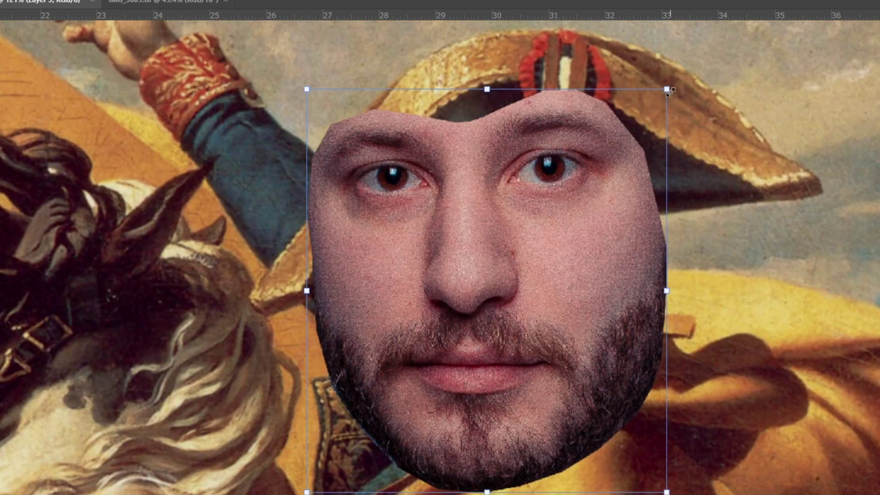
left_click_drag(668, 88, 485, 293)
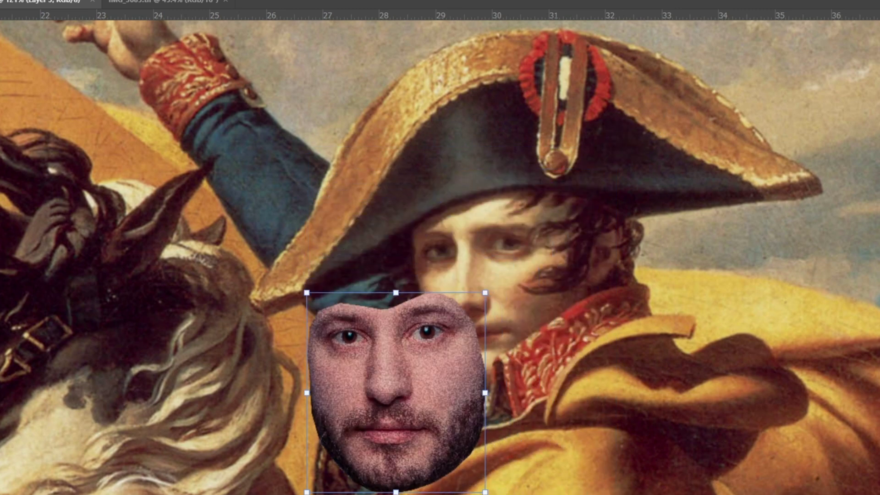
Set the face layer's opacity to 50% and scale and position it so the features overlap the rider's face
key("5")
left_click_drag(431, 418, 489, 322)
scroll(488, 322, "up", 3)
left_click_drag(630, 106, 584, 161)
left_click_drag(446, 312, 477, 274)
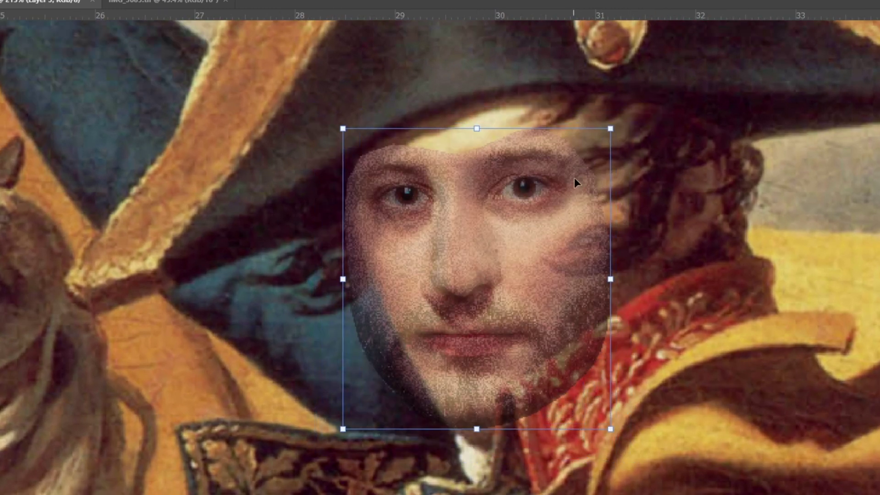
left_click_drag(611, 130, 570, 171)
left_click_drag(442, 290, 456, 254)
left_click_drag(588, 139, 595, 130)
left_click_drag(528, 191, 532, 194)
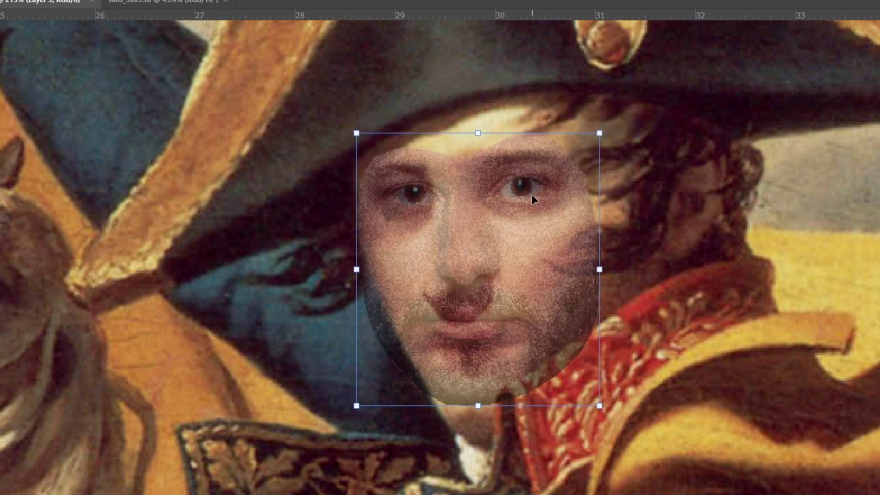
Skew the face by shifting its lower left corner inward to follow the angle of the rider's face
right_click(480, 235)
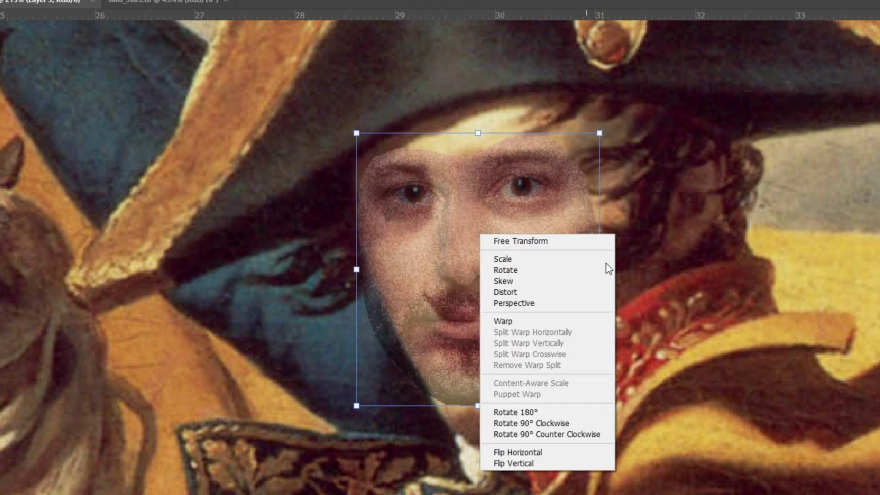
left_click(532, 281)
left_click_drag(357, 407, 378, 407)
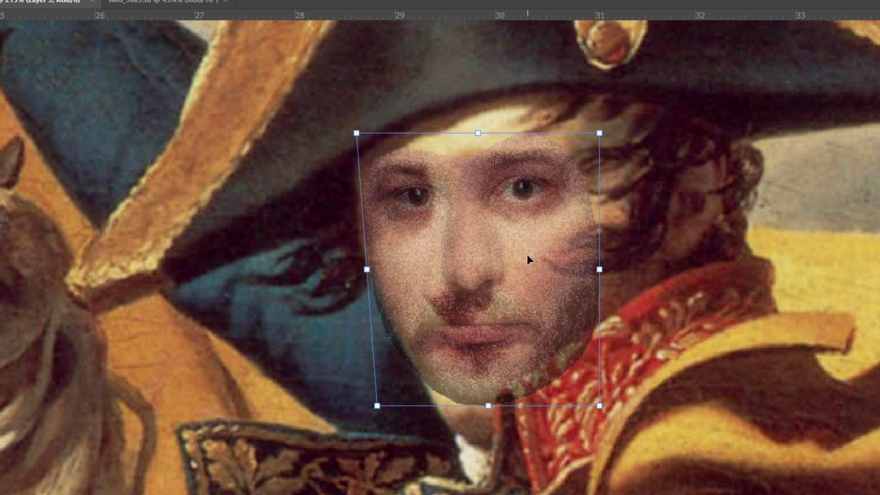
left_click_drag(490, 409, 489, 415)
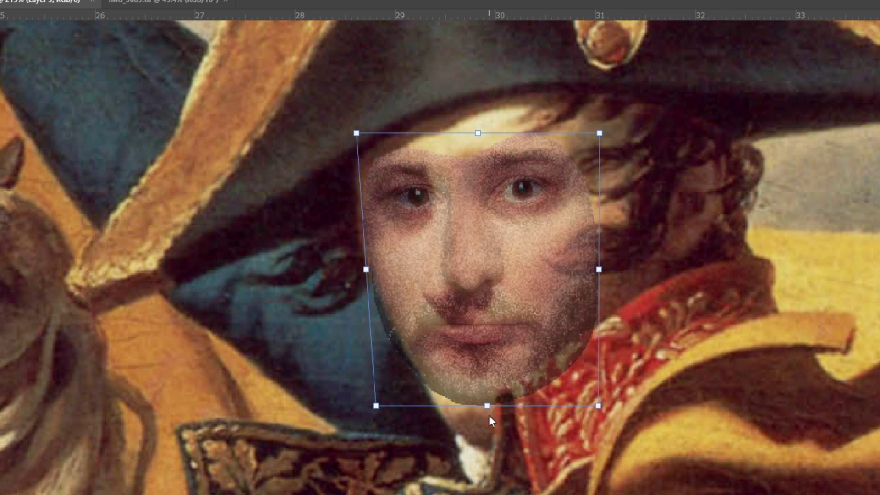
Enlarge the skewed face slightly with Free Transform and nudge it into place over the rider's features
right_click(480, 286)
left_click(505, 289)
left_click_drag(488, 411, 489, 421)
left_click_drag(479, 315, 480, 313)
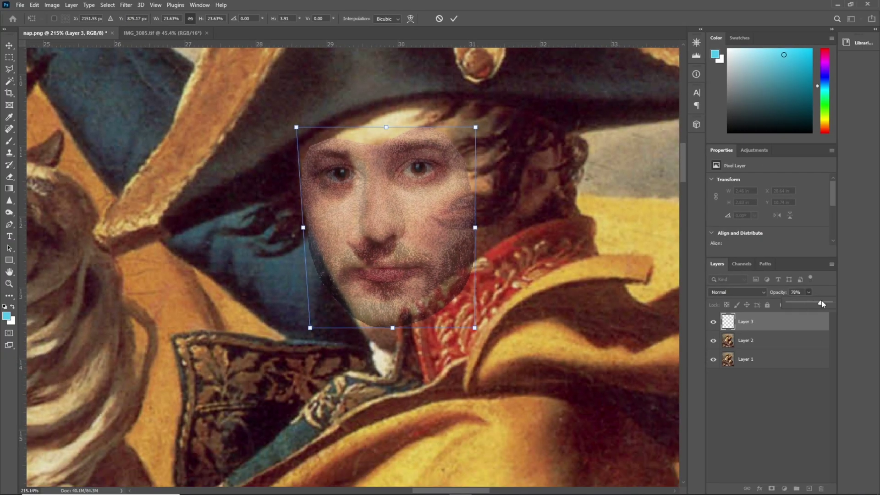
Raise the face layer's opacity to 99% and apply the transform
left_click_drag(821, 302, 830, 303)
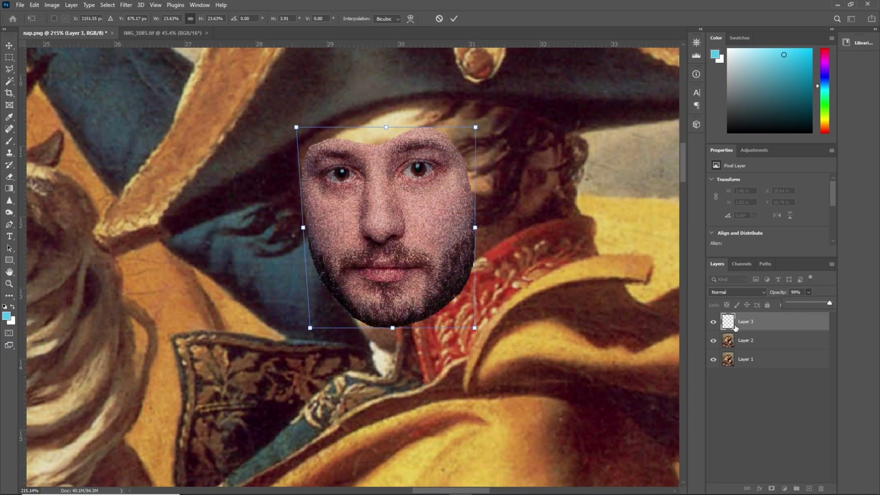
left_click(709, 330)
key("Return")
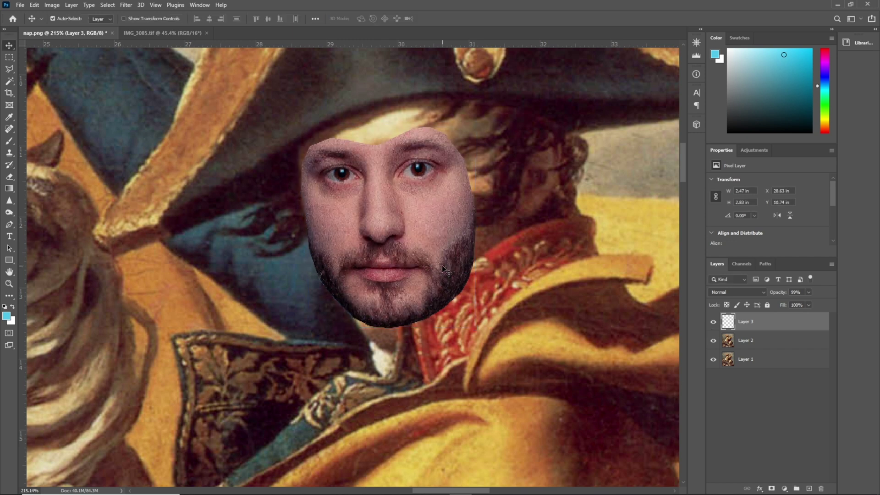
Select the outline of the pasted face on Layer 3 and contract the selection by 7 pixels
scroll(414, 262, "down", 3)
scroll(412, 262, "down", 4)
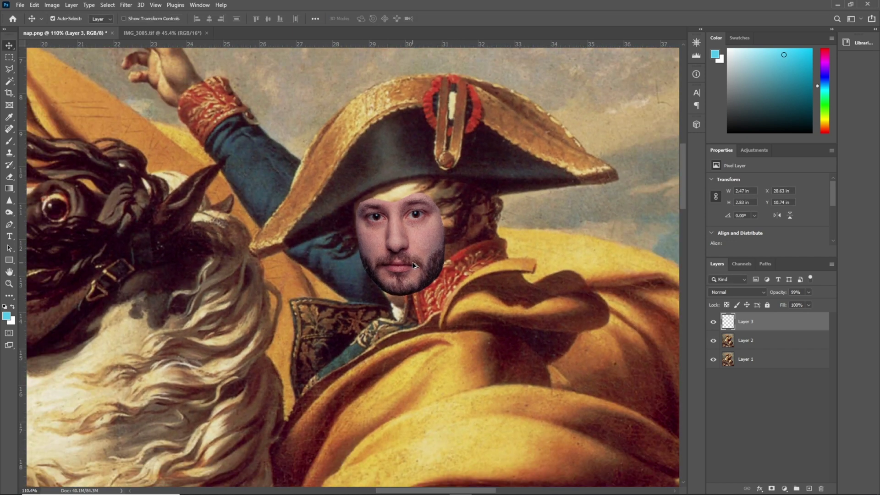
scroll(411, 262, "up", 2)
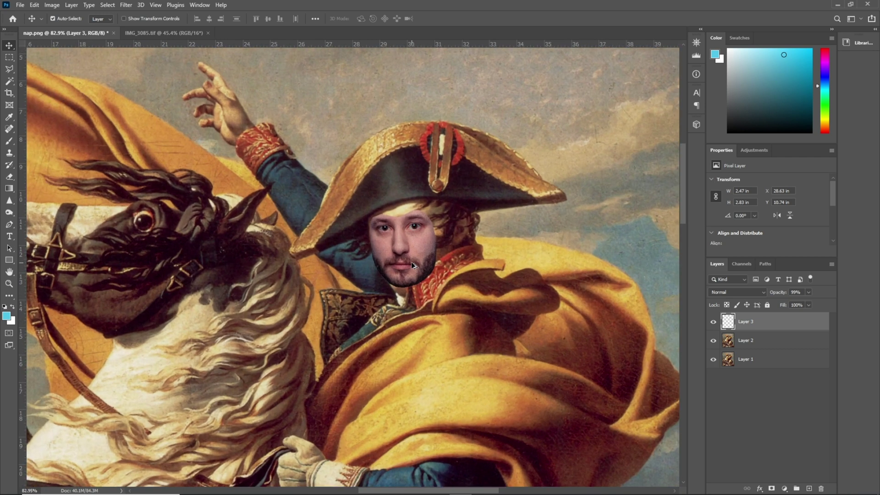
scroll(411, 262, "up", 2)
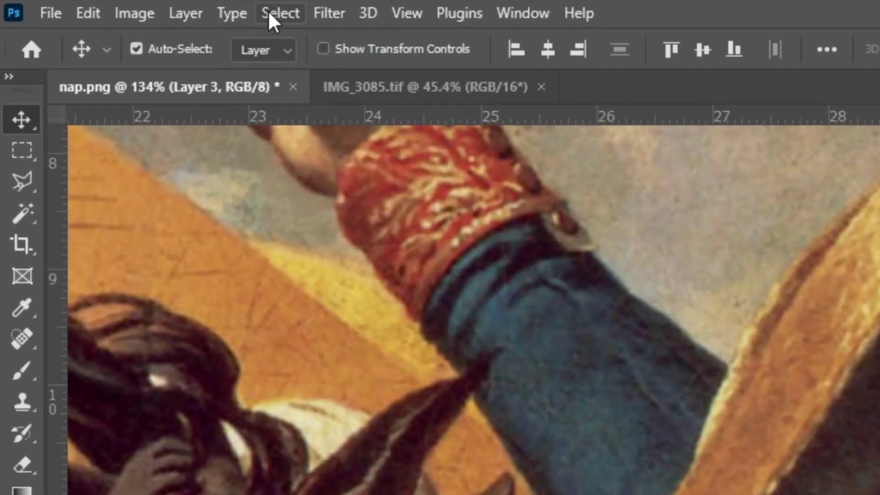
left_click(275, 14)
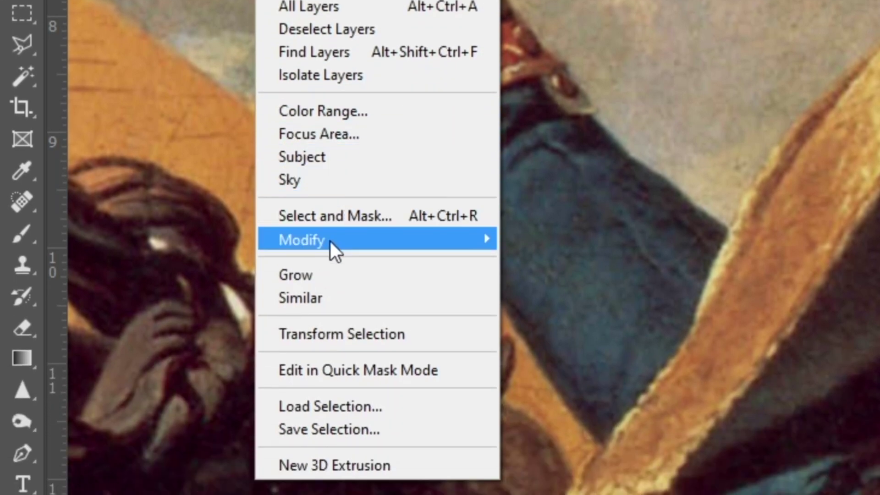
mouse_move(353, 376)
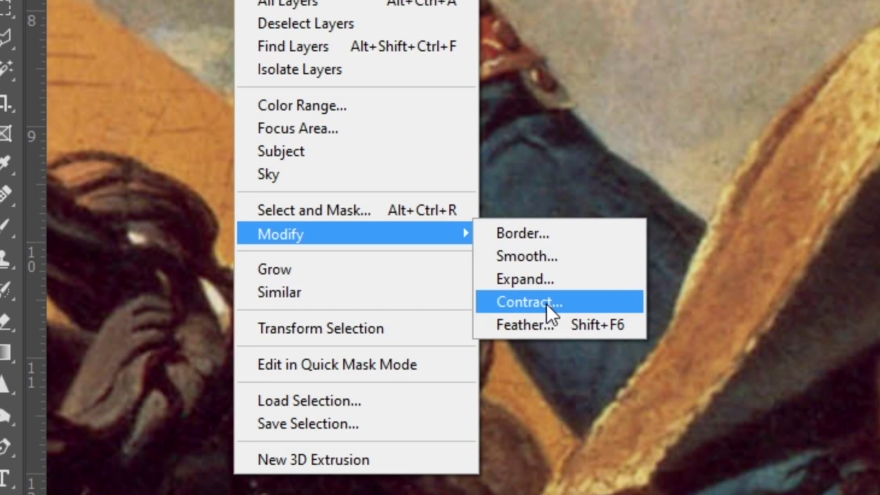
left_click(569, 312)
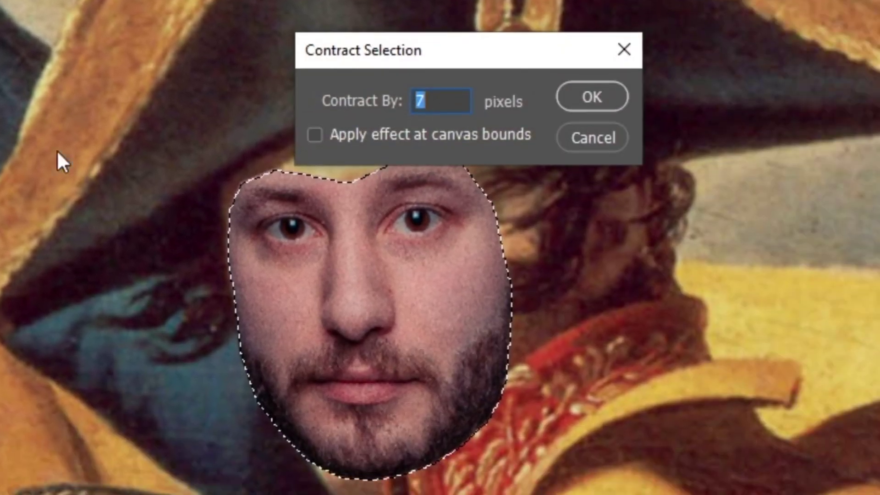
left_click(607, 91)
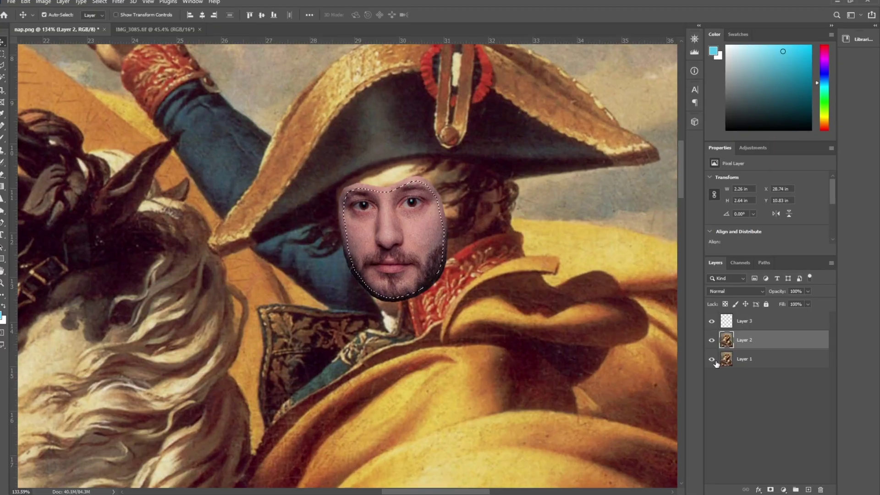
Hide Layer 1 and Layer 3, delete the selected face area from Layer 2 and deselect
left_click(712, 360)
left_click(712, 321)
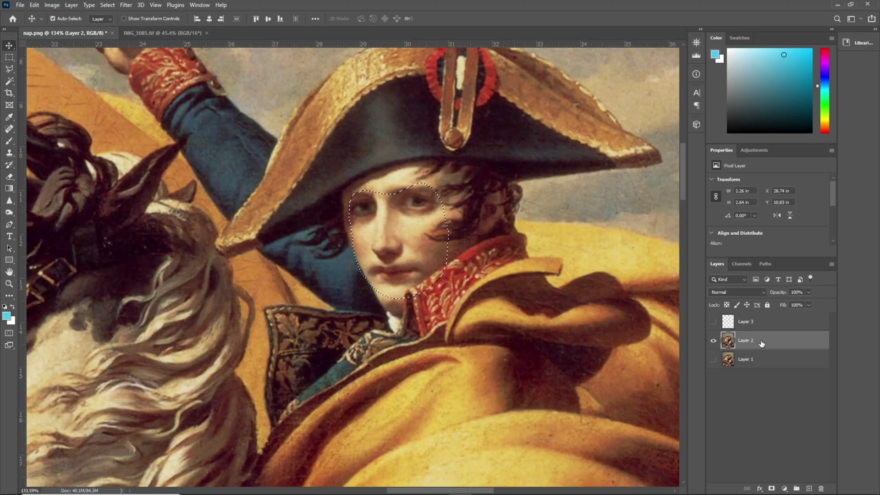
key("Delete")
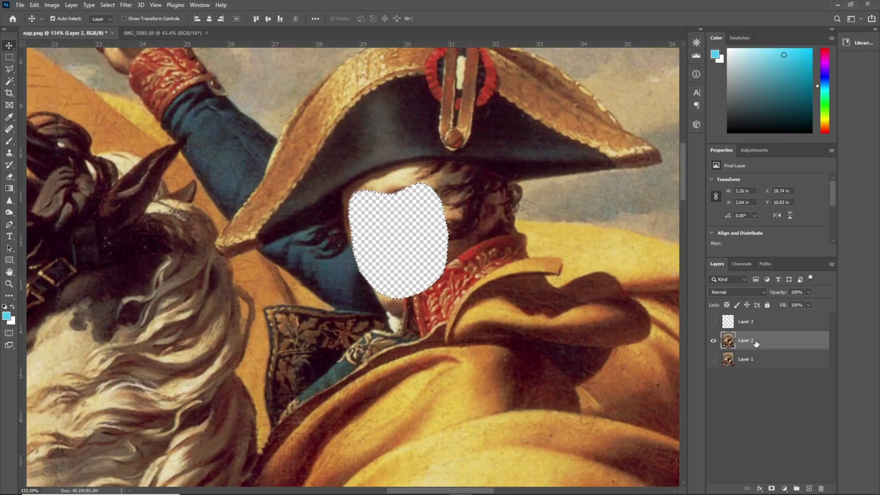
key("ctrl+d")
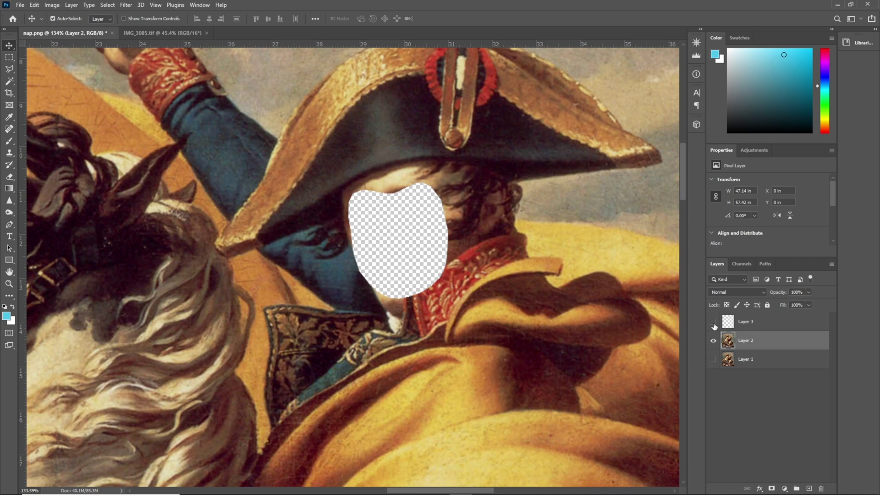
Show the hidden Layer 3 and Layer 1 again and select Layer 3 together with Layer 2
left_click(715, 327)
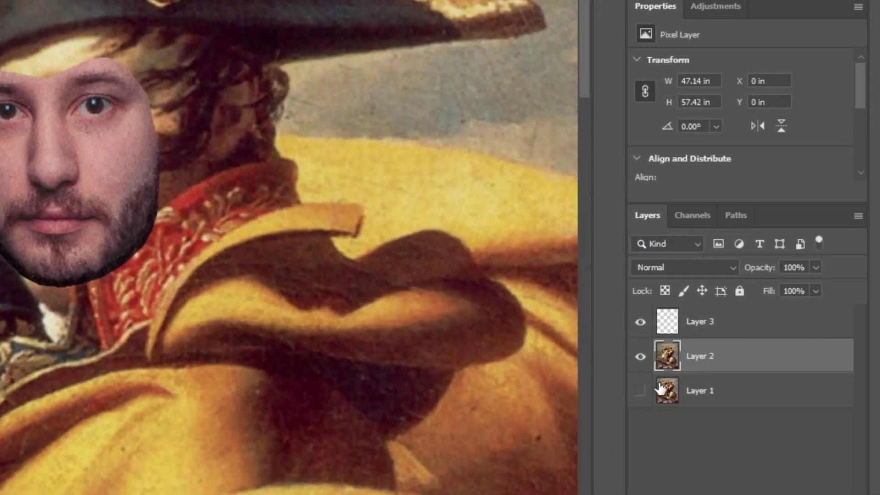
left_click(733, 327)
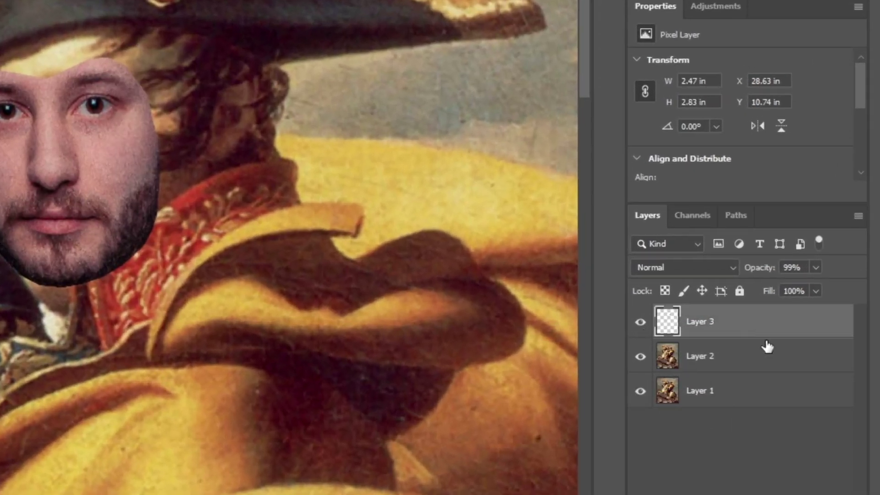
left_click(790, 368, "shift")
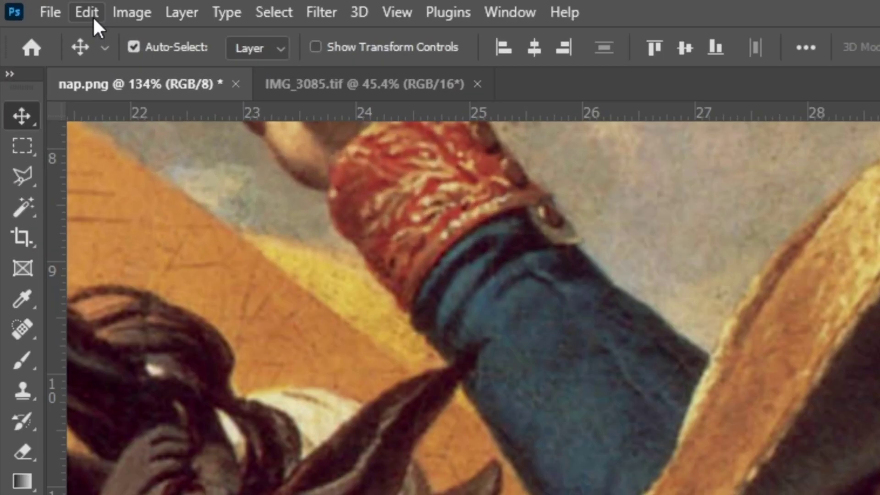
Auto-blend the selected layers using Panorama with Seamless Tones and Colors and Content Aware Fill Transparent Areas
left_click(35, 6)
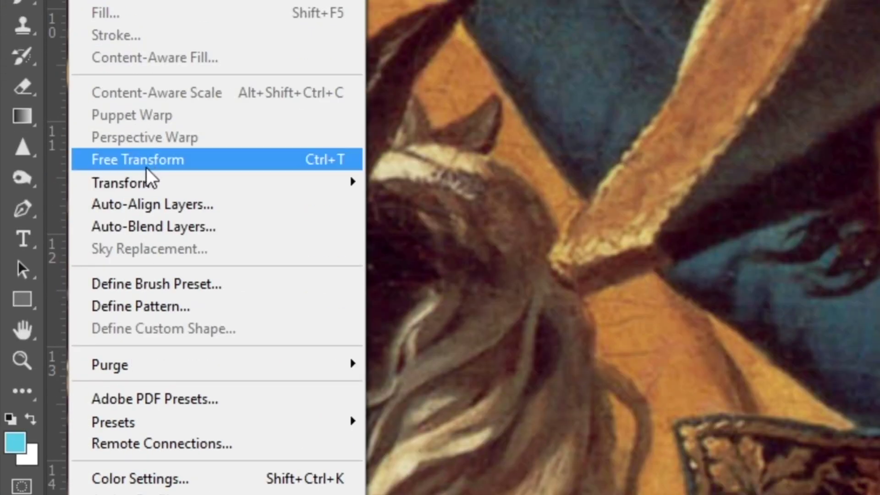
left_click(152, 230)
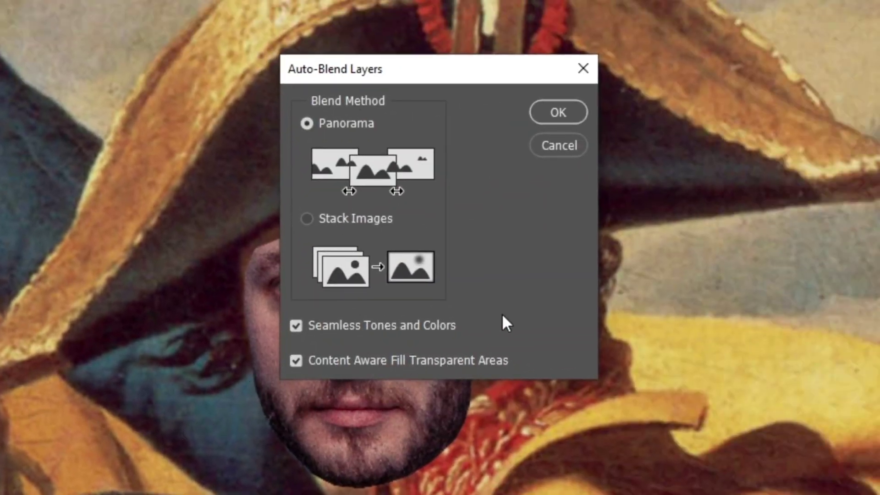
left_click(556, 110)
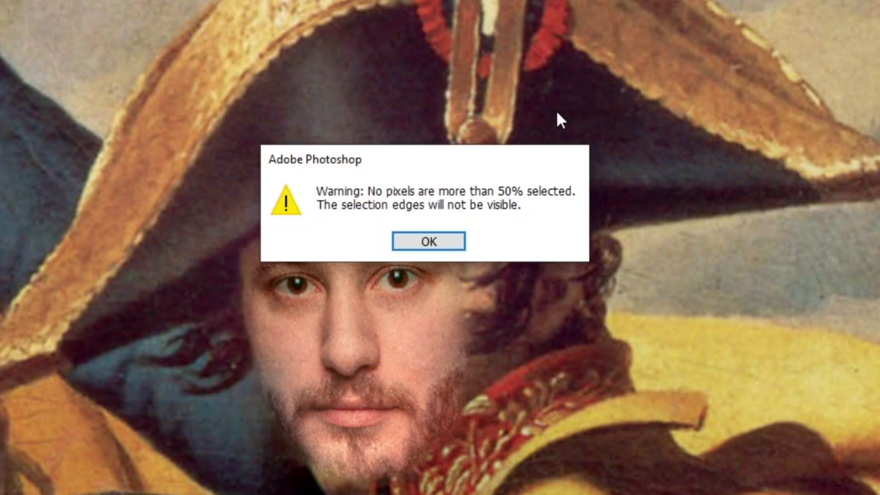
left_click(439, 240)
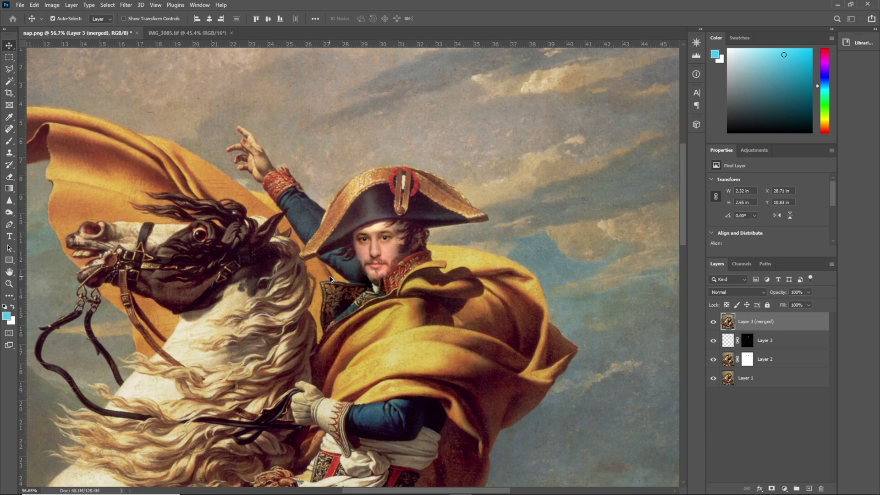
Smooth the selected face on Layer 3 (merged) with a filter and fine-tune its colour with an image adjustment
scroll(360, 253, "up", 6)
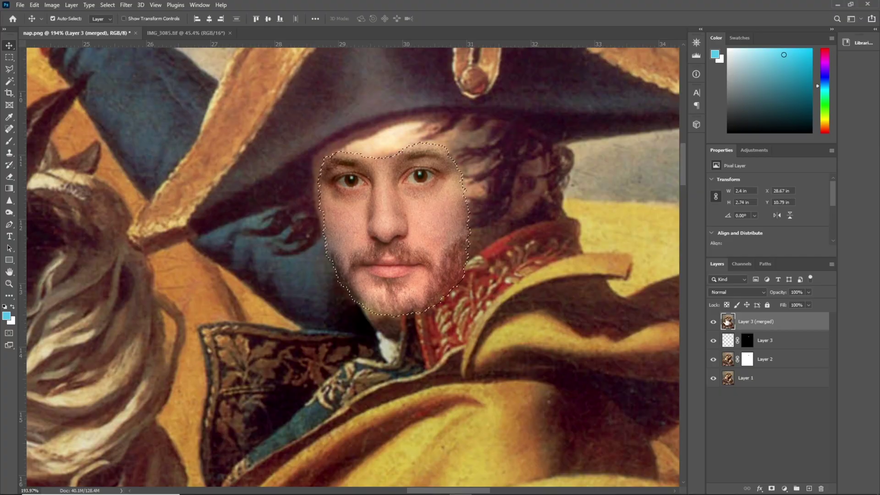
left_click(126, 4)
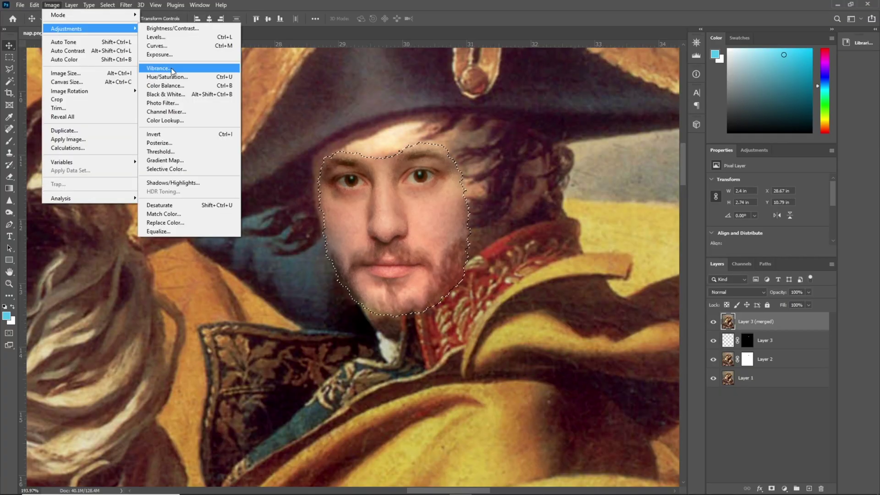
left_click(257, 83)
left_click_drag(144, 185, 144, 188)
key("Return")
Hide Layer 3 and reset the foreground and background colours to black and white
key("v")
left_click(714, 341)
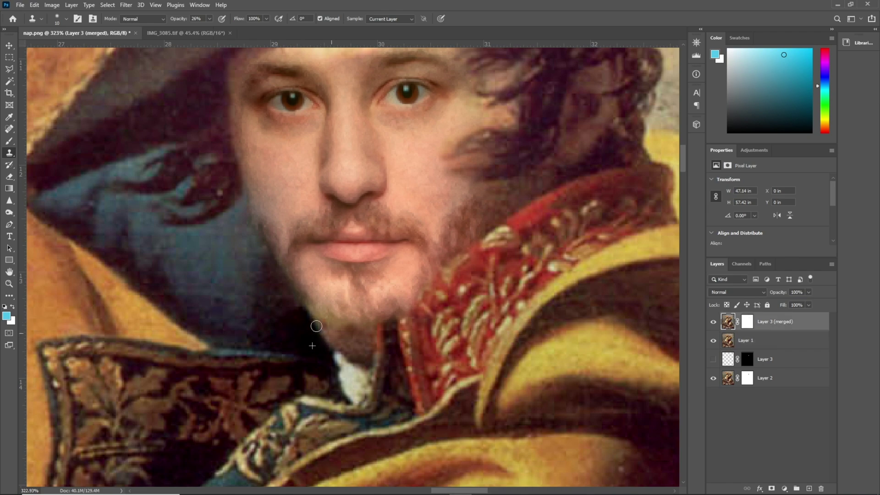
key("d")
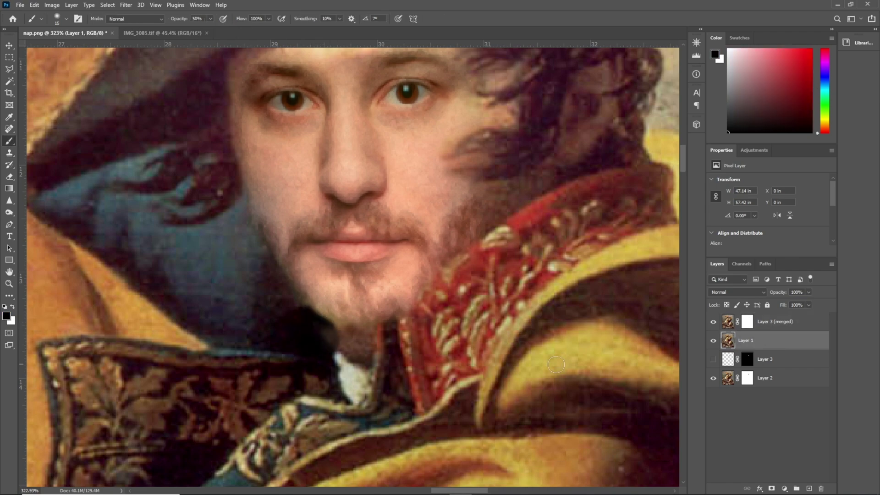
Apply Hue/Saturation to the selected face on Layer 3 (merged) with Hue +2, Saturation -1 and Lightness +2
scroll(329, 329, "down", 4)
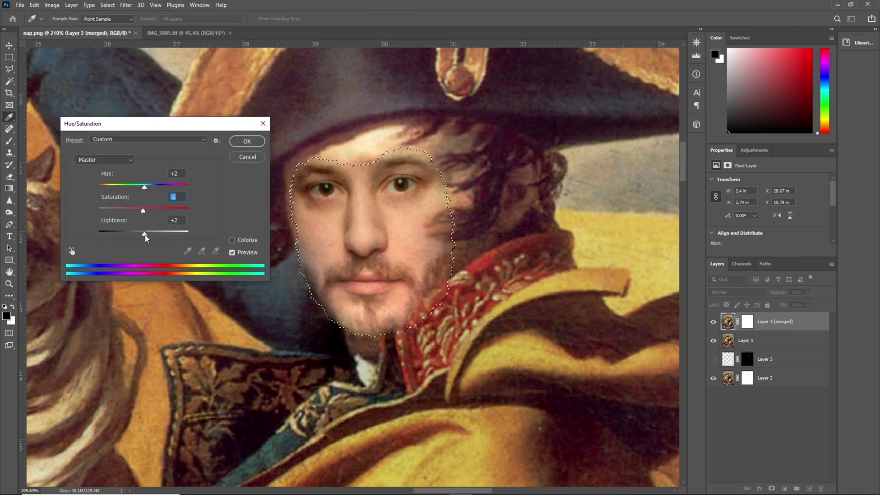
key("Return")
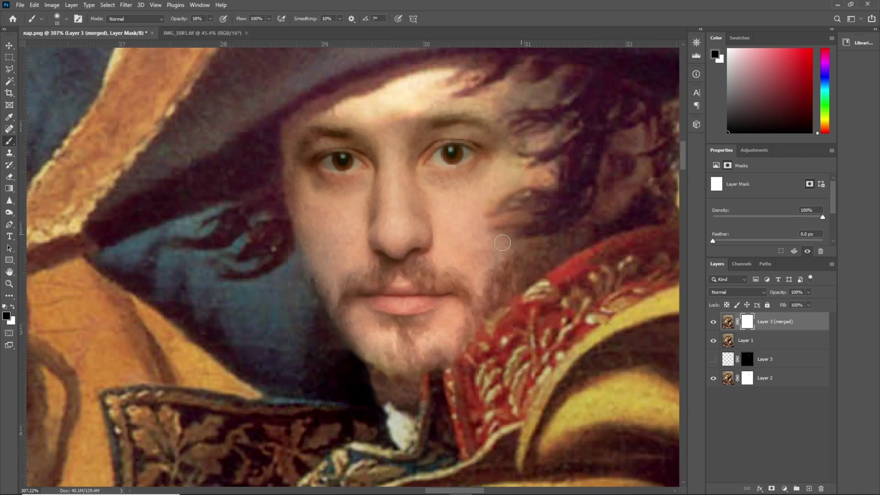
Target the image of Layer 3 (merged) instead of its mask and retouch the face with the Clone Stamp at 17% opacity
key("s")
key("ctrl+2")
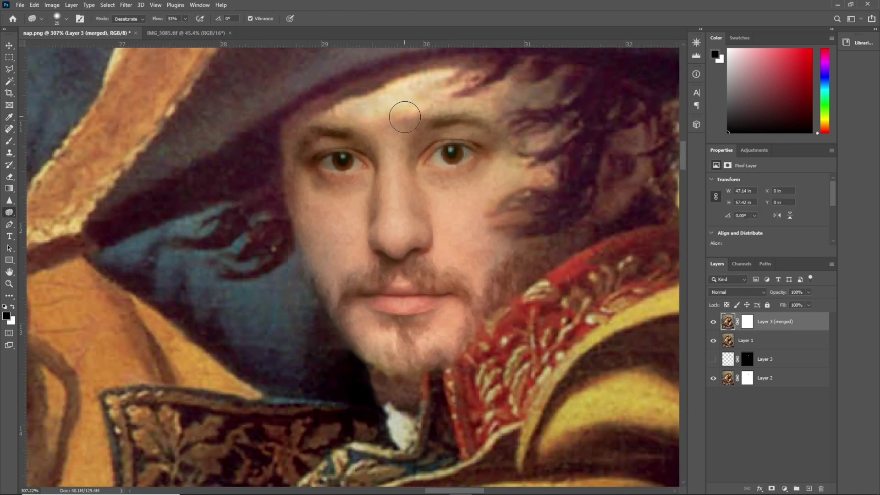
scroll(148, 213, "down", 1)
scroll(148, 212, "up", 1)
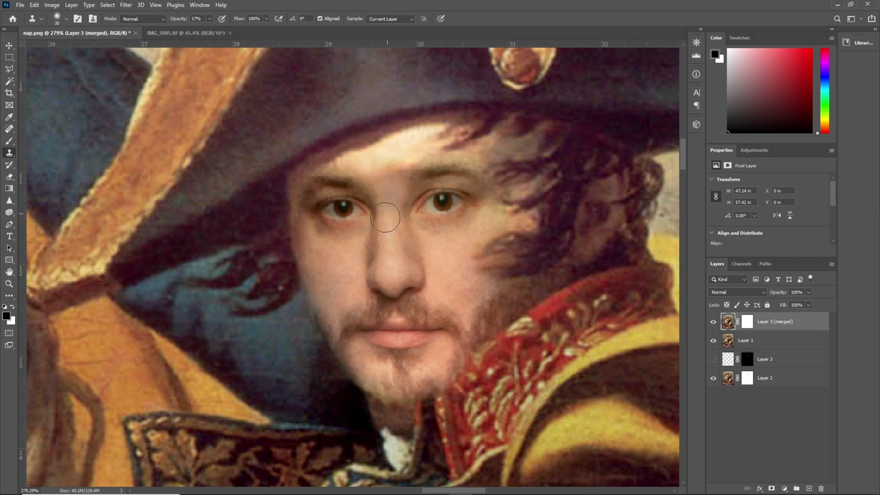